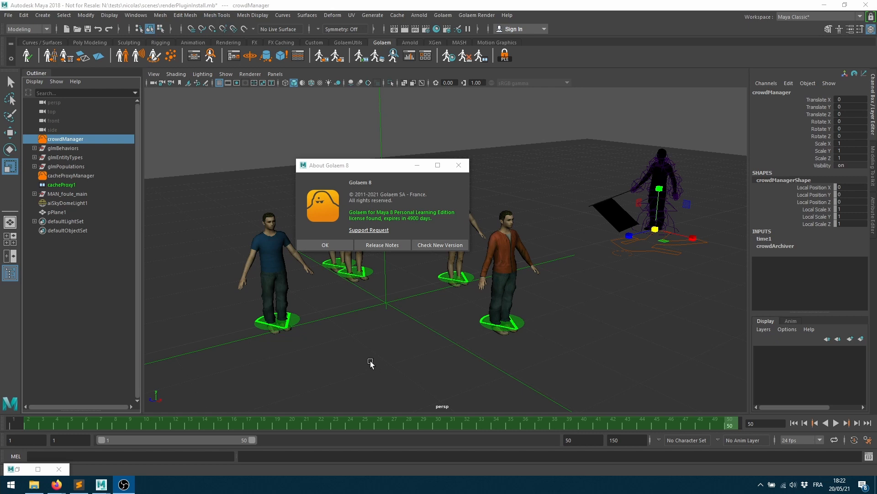
# Dismiss the About Golaem window, render the current frame with Arnold, and close the render.
pyautogui.click(328, 246)
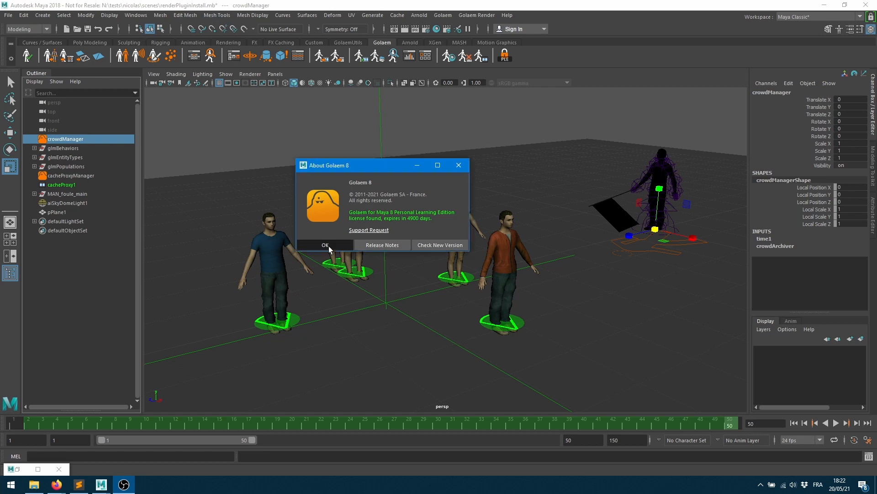
pyautogui.click(394, 28)
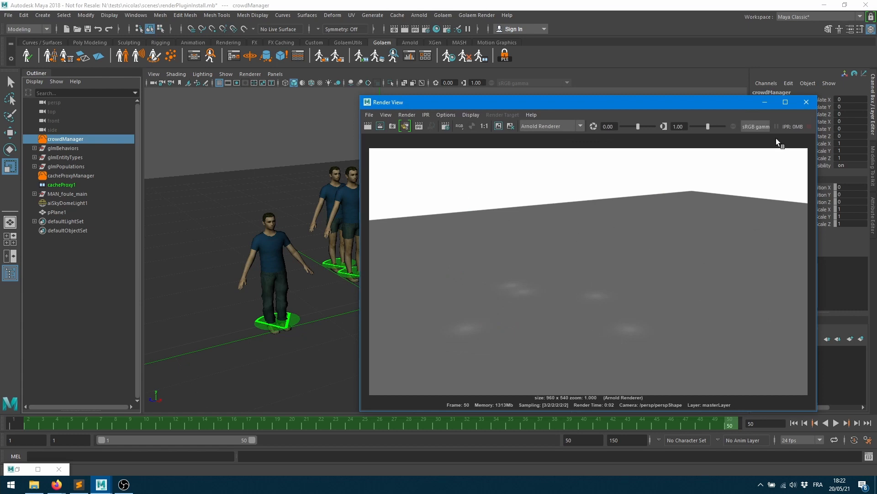
pyautogui.click(806, 102)
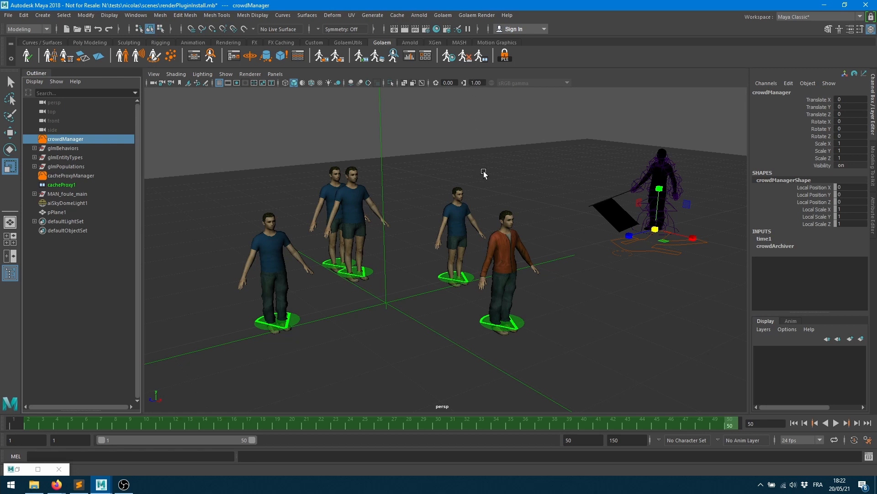
# Run the Golaem render settings check, dismiss its summary, and open its detailed log in the Script Editor.
pyautogui.click(461, 57)
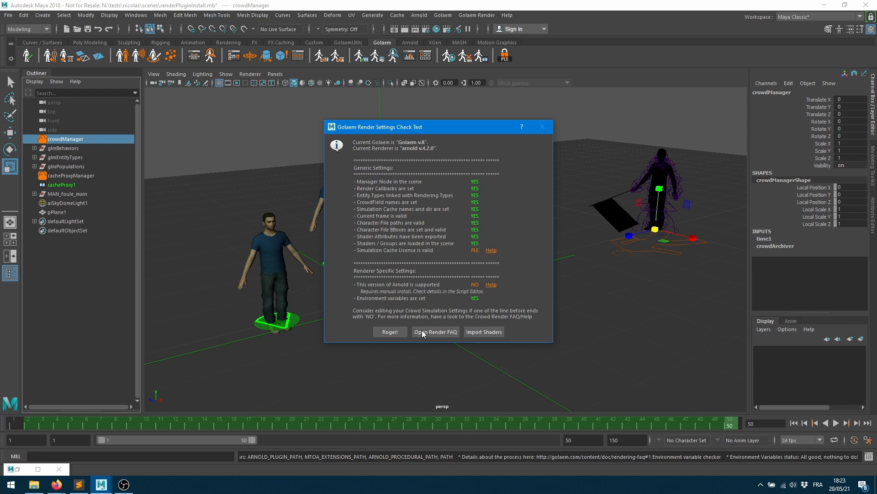
pyautogui.click(387, 331)
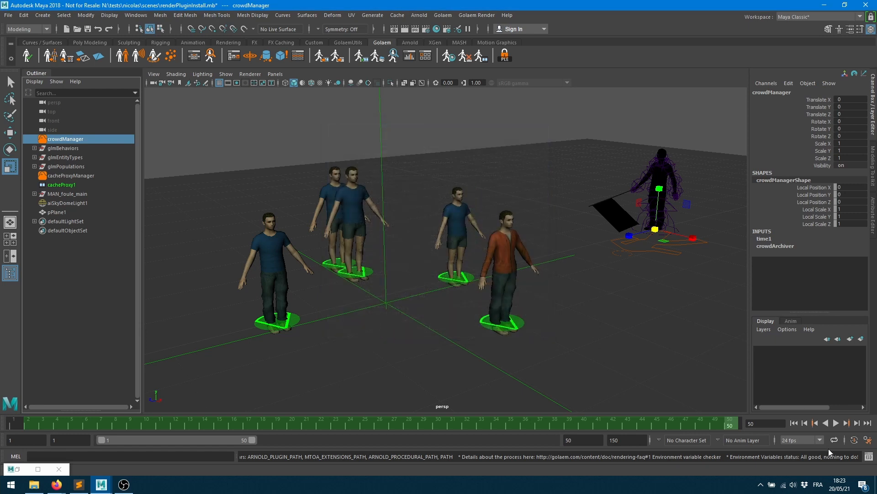
pyautogui.click(869, 456)
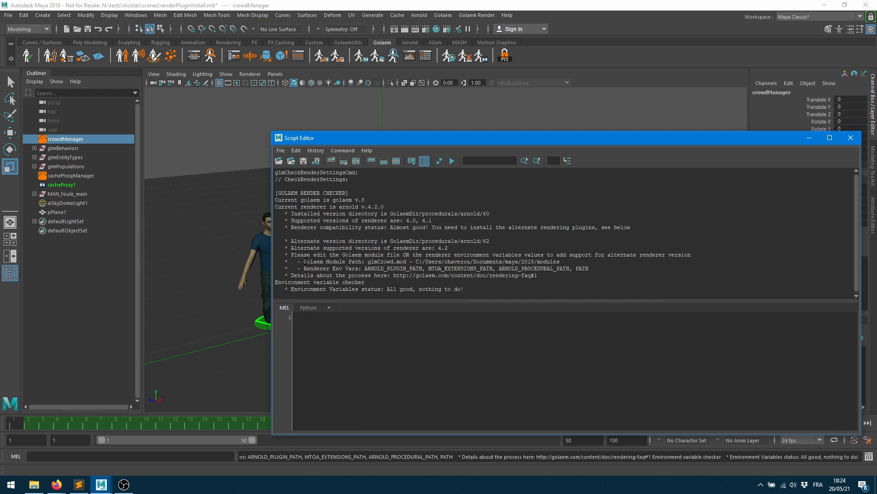
# Highlight the Golaem module path and the module file editing instruction in the render checker log.
pyautogui.moveTo(304, 261); pyautogui.dragTo(406, 262)
pyautogui.moveTo(416, 261); pyautogui.dragTo(561, 261)
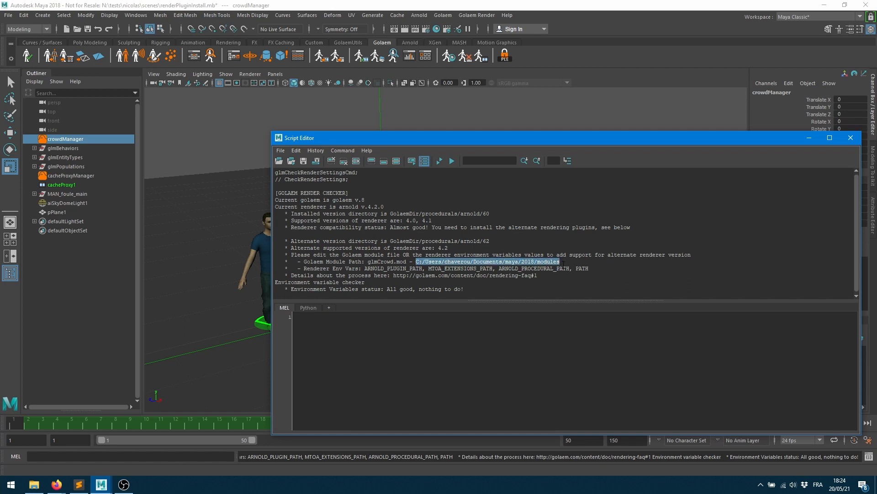
pyautogui.click(361, 255)
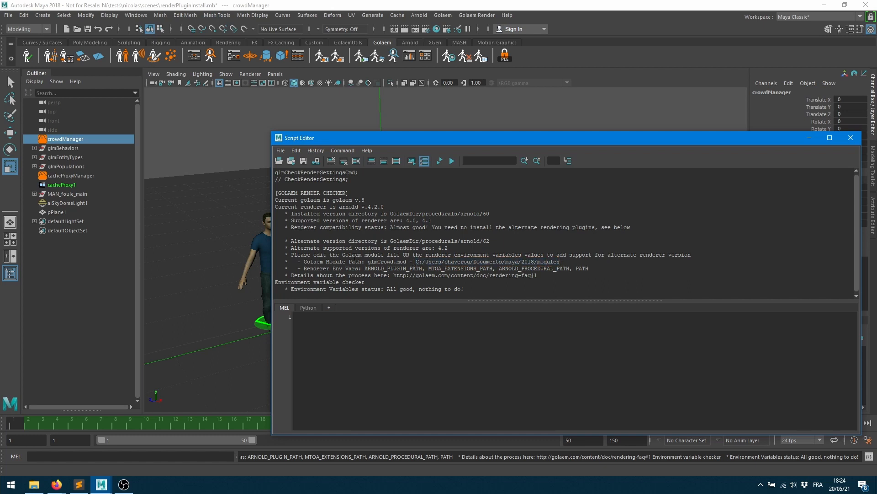
pyautogui.moveTo(343, 254); pyautogui.dragTo(401, 254)
pyautogui.click(379, 254)
# Switch to File Explorer and open the procedurals/arnold folder of the Golaem-8-Maya2018 installation.
pyautogui.click(36, 486)
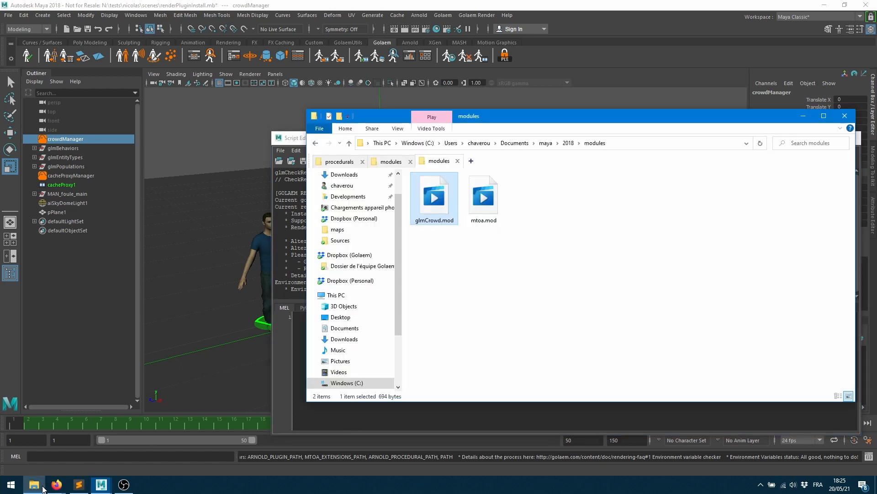
pyautogui.click(502, 287)
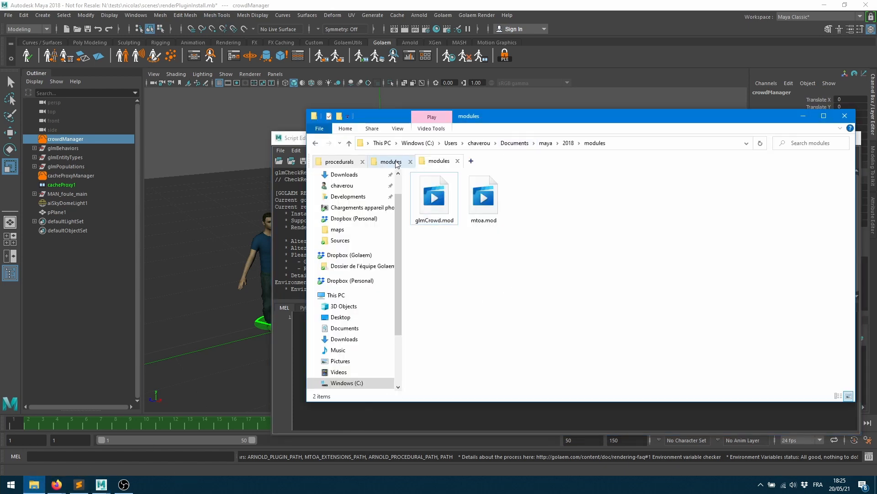
pyautogui.click(339, 162)
pyautogui.click(530, 143)
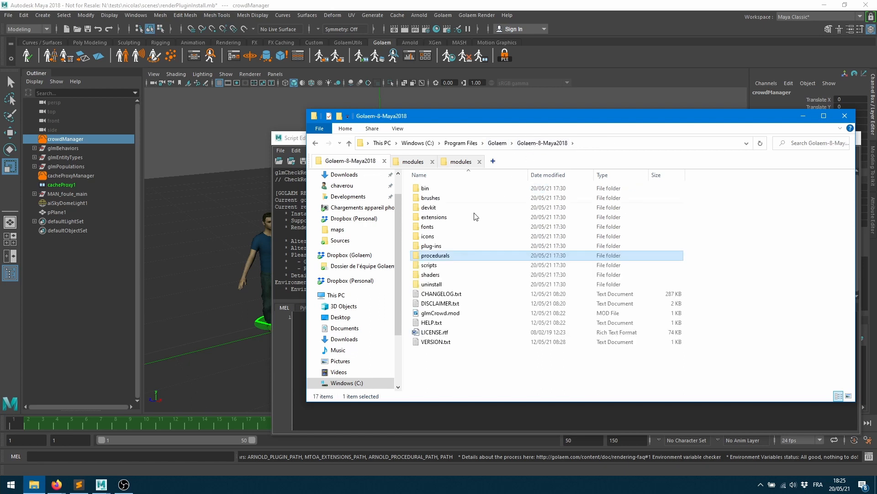
pyautogui.click(438, 255)
pyautogui.press('Escape')
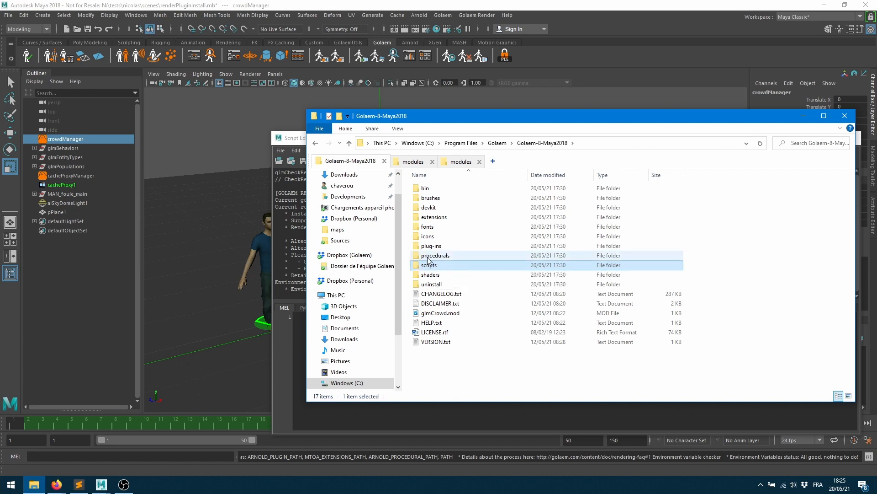
pyautogui.doubleClick(441, 256)
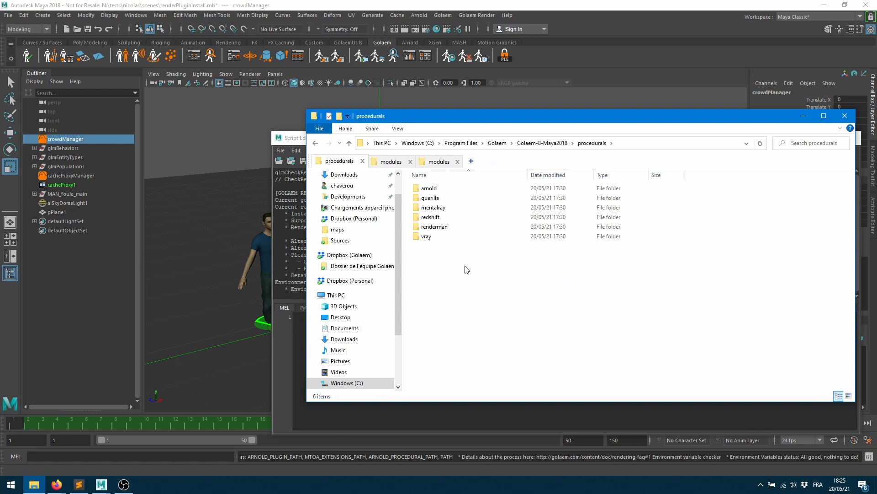
pyautogui.doubleClick(432, 192)
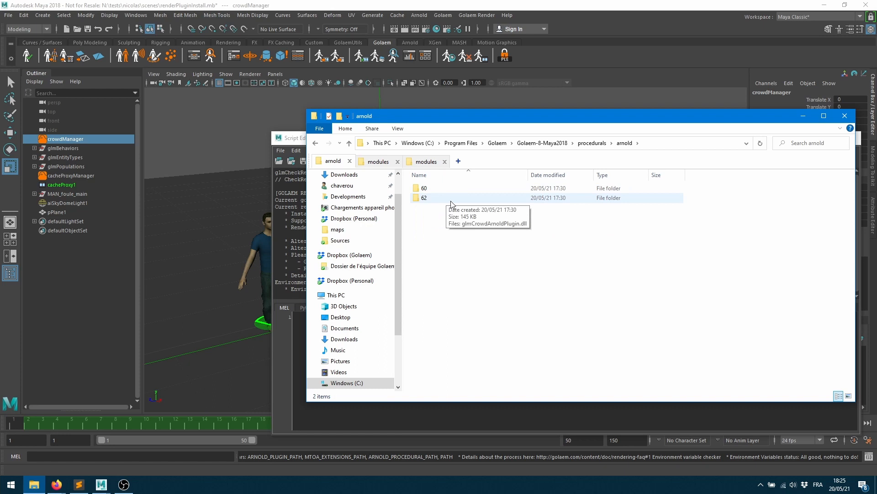
# Inspect the contents of the Arnold version folders 60 and 62 with the render checker log in view.
pyautogui.doubleClick(427, 189)
pyautogui.moveTo(419, 122); pyautogui.dragTo(637, 175)
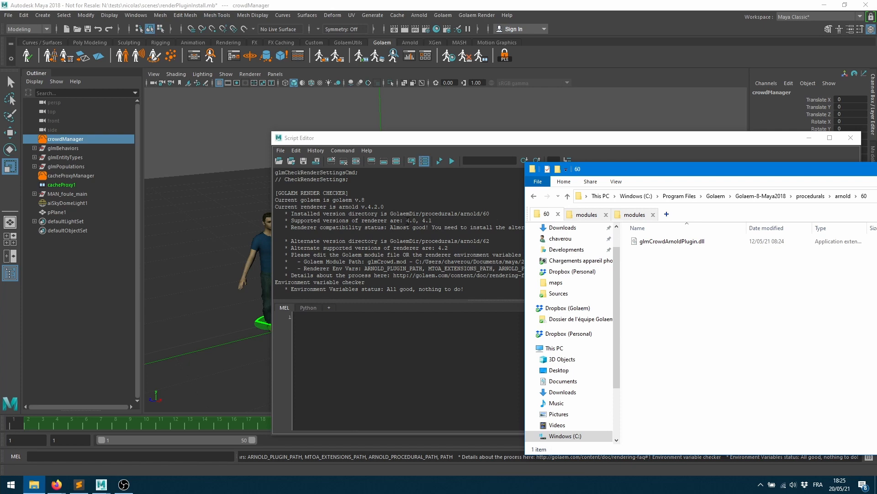
pyautogui.click(542, 200)
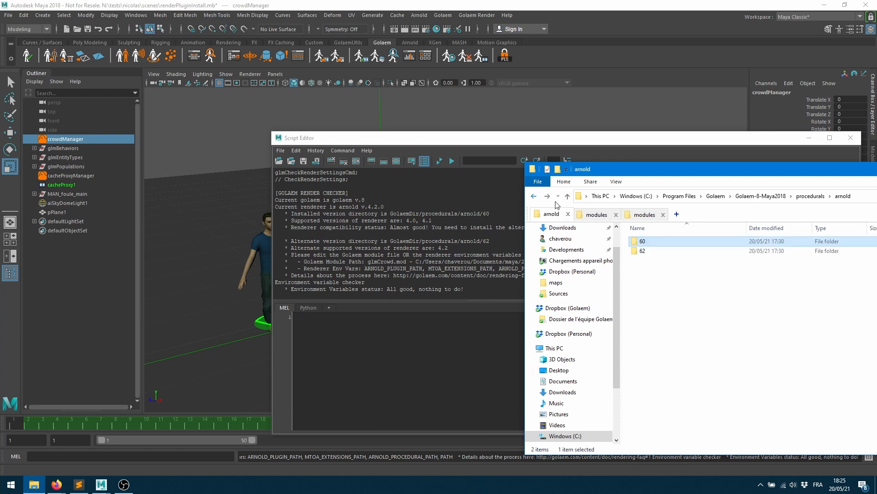
pyautogui.doubleClick(642, 249)
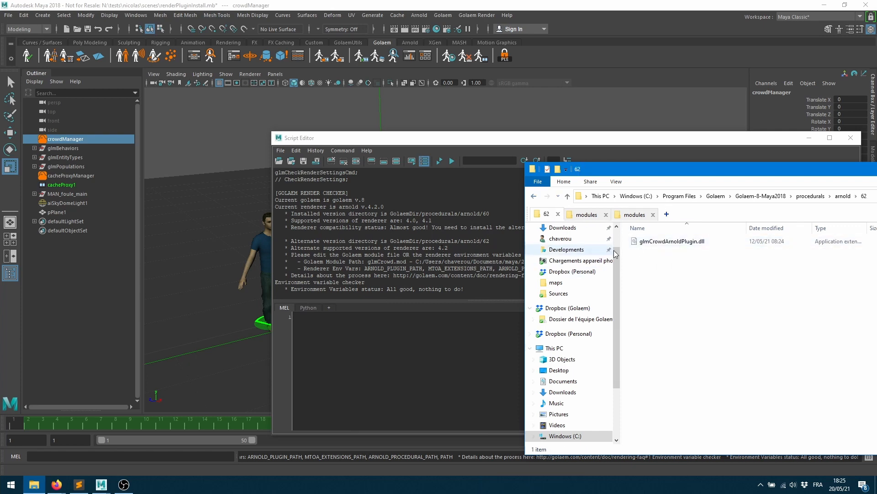
# Switch to the Golaem release notes in Firefox and examine the supported Arnold versions and their plugin folders, then minimize the browser.
pyautogui.moveTo(56, 484)
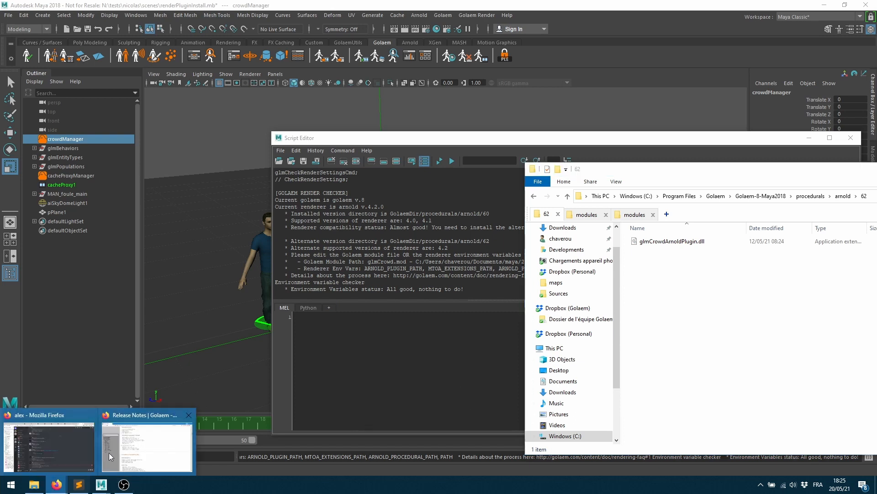
pyautogui.click(139, 443)
pyautogui.scroll(20, 435, 235)
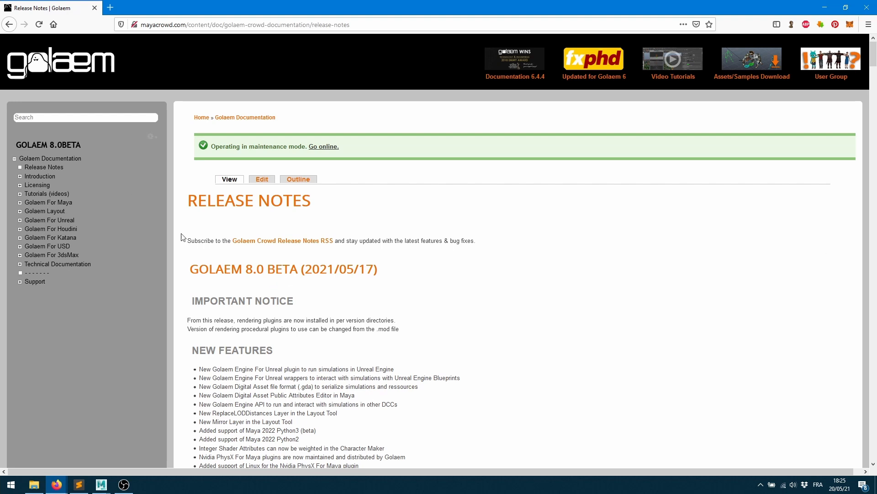
pyautogui.scroll(-3, 370, 280)
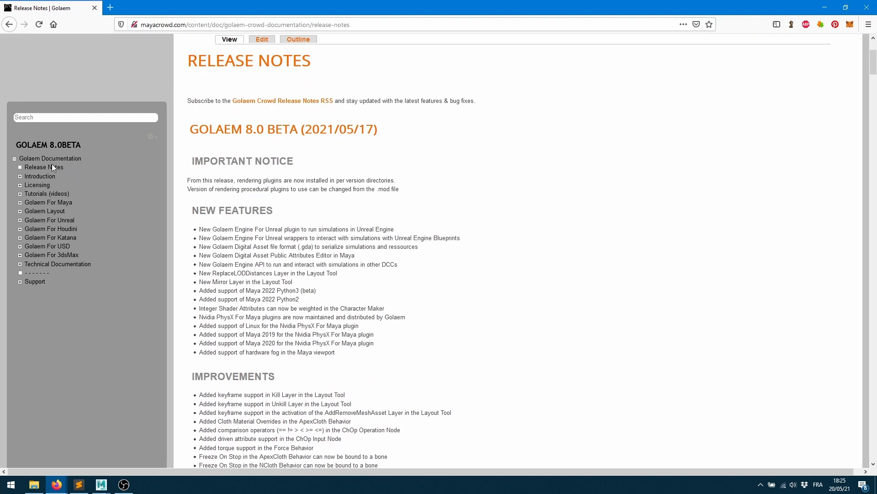
pyautogui.scroll(-4, 394, 246)
pyautogui.scroll(4, 395, 246)
pyautogui.scroll(-10, 347, 237)
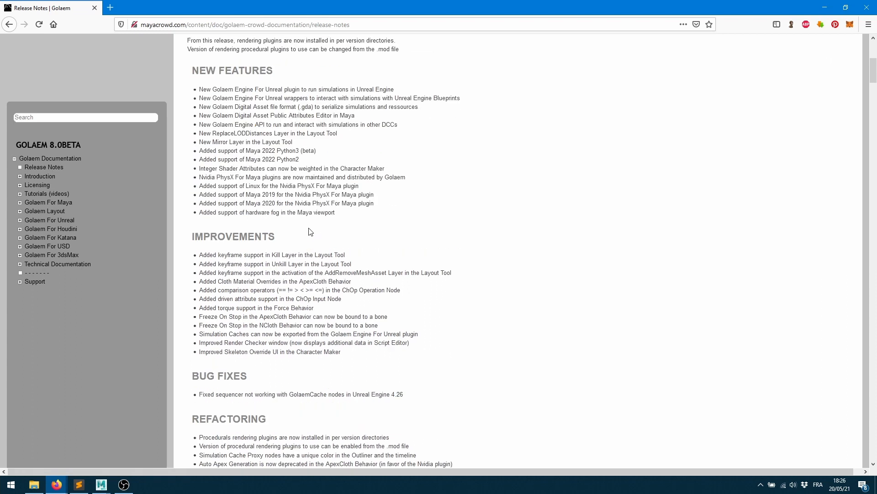
pyautogui.scroll(-5, 349, 236)
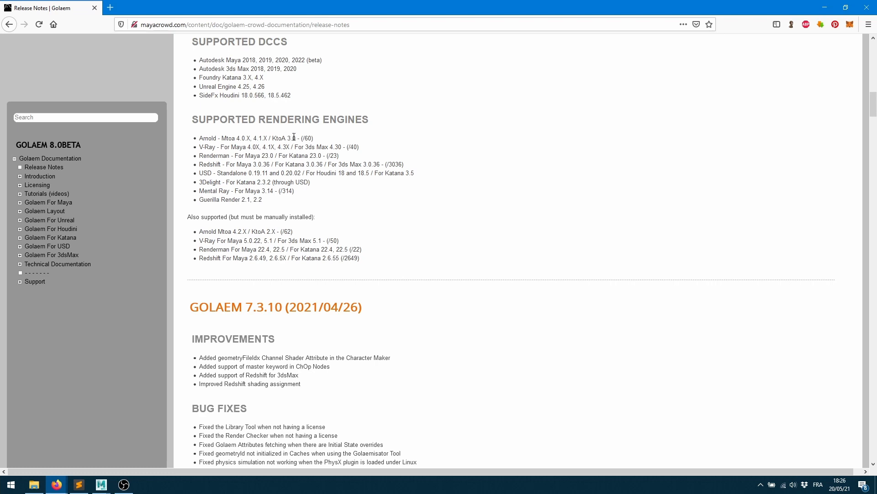
pyautogui.moveTo(302, 137); pyautogui.dragTo(316, 139)
pyautogui.click(825, 8)
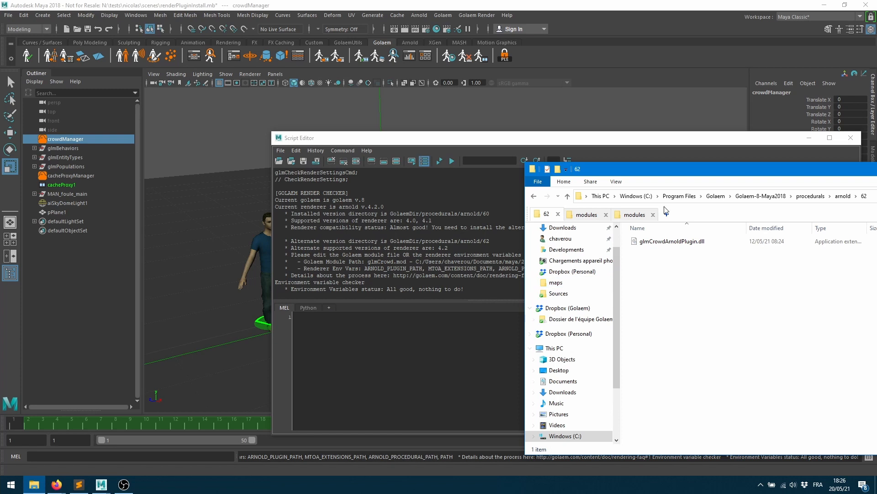
# Highlight the Golaem module path in the render checker log and show the Documents/maya/2018/modules folder in File Explorer.
pyautogui.click(399, 269)
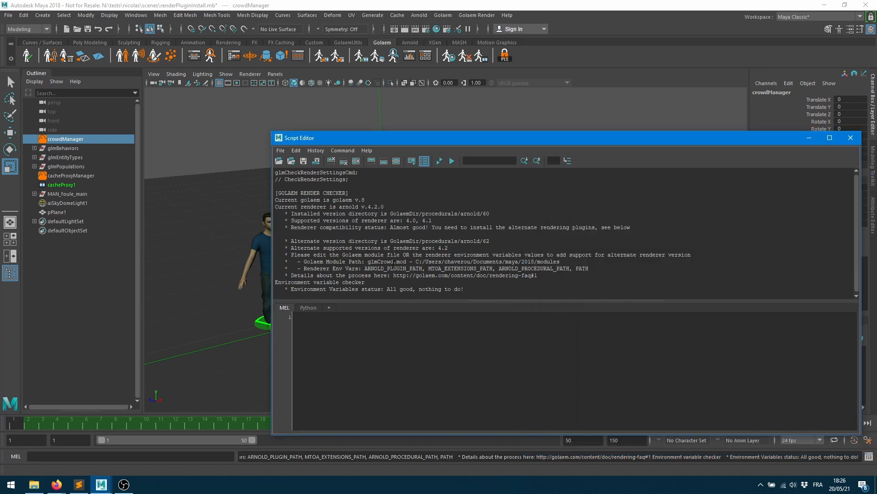
pyautogui.moveTo(416, 261); pyautogui.dragTo(560, 262)
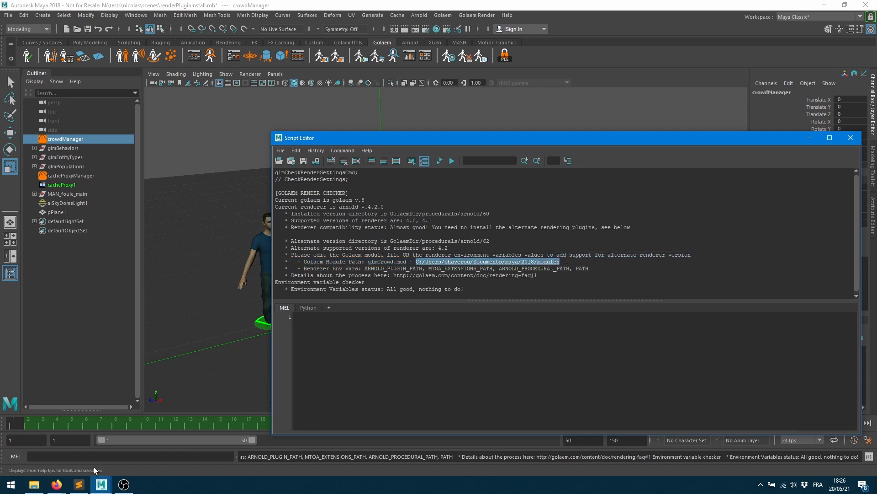
pyautogui.click(34, 484)
pyautogui.click(595, 214)
pyautogui.click(653, 215)
pyautogui.moveTo(707, 170); pyautogui.dragTo(623, 164)
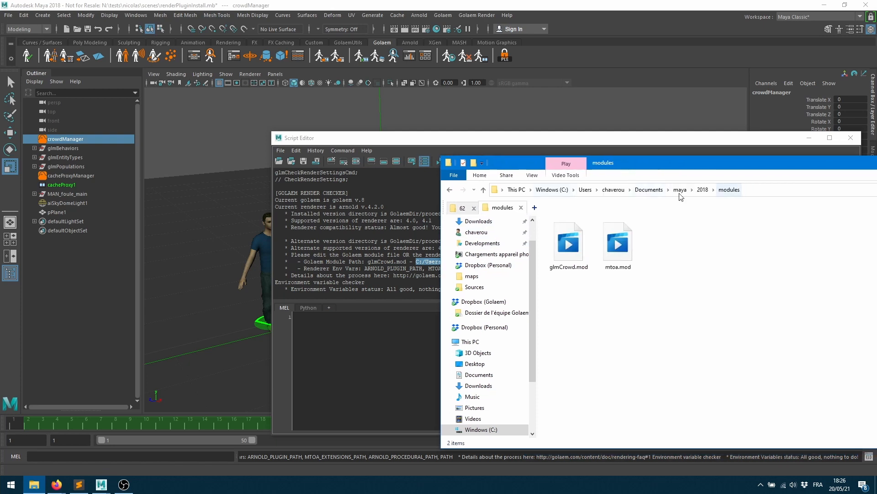
pyautogui.moveTo(527, 168); pyautogui.dragTo(520, 254)
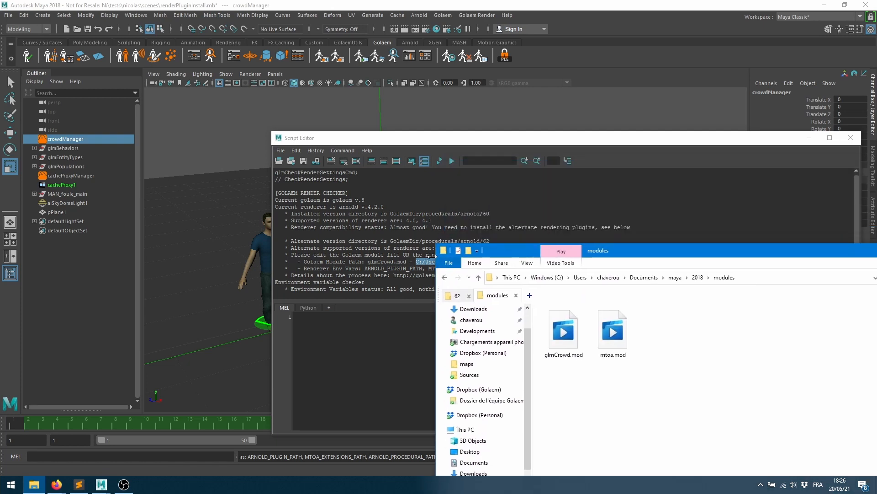
pyautogui.moveTo(630, 253); pyautogui.dragTo(537, 151)
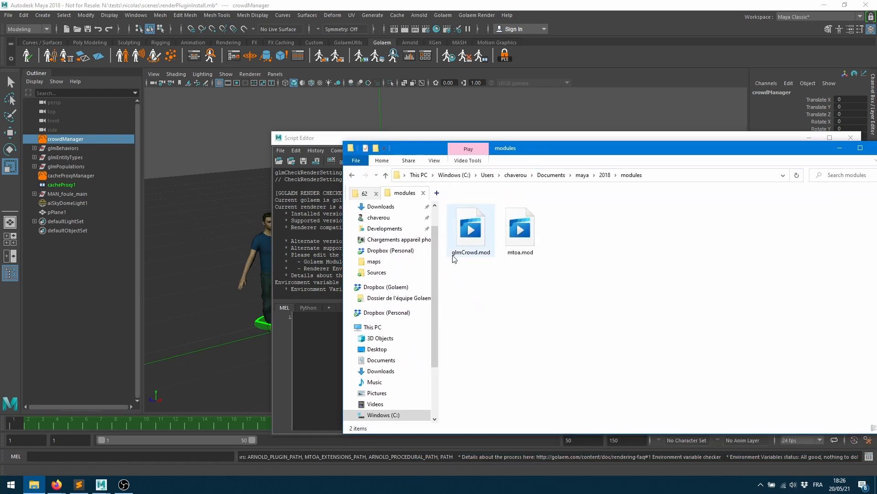
# Open glmCrowd.mod from the modules folder in Sublime Text.
pyautogui.click(475, 230)
pyautogui.rightClick(477, 222)
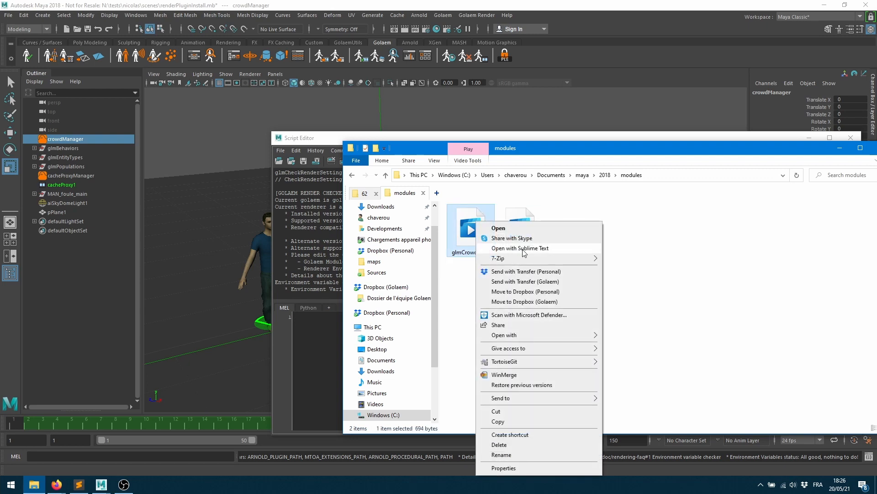
pyautogui.click(521, 248)
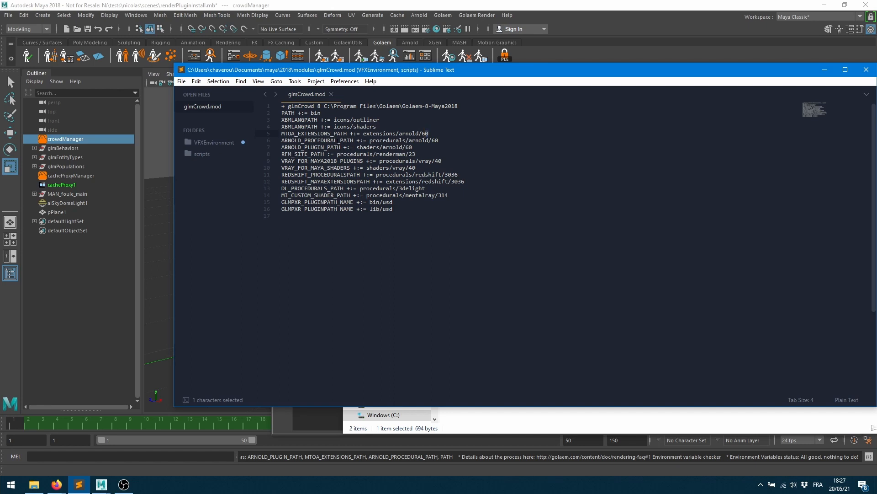
# Review the Arnold, RenderMan, V-Ray and Redshift path entries in glmCrowd.mod.
pyautogui.click(381, 141)
pyautogui.doubleClick(409, 133)
pyautogui.doubleClick(381, 156)
pyautogui.doubleClick(425, 161)
pyautogui.doubleClick(433, 175)
# Set MTOA_EXTENSIONS_PATH, ARNOLD_PROCEDURAL_PATH and ARNOLD_PLUGIN_PATH to the Arnold 62 folders and save glmCrowd.mod.
pyautogui.click(438, 134)
pyautogui.press('BackSpace')
pyautogui.write('2')
pyautogui.press('BackSpace')
pyautogui.write('2')
pyautogui.press('Down')
pyautogui.hotkey('shift', 'Left')
pyautogui.write('2')
pyautogui.hotkey('ctrl', 's')
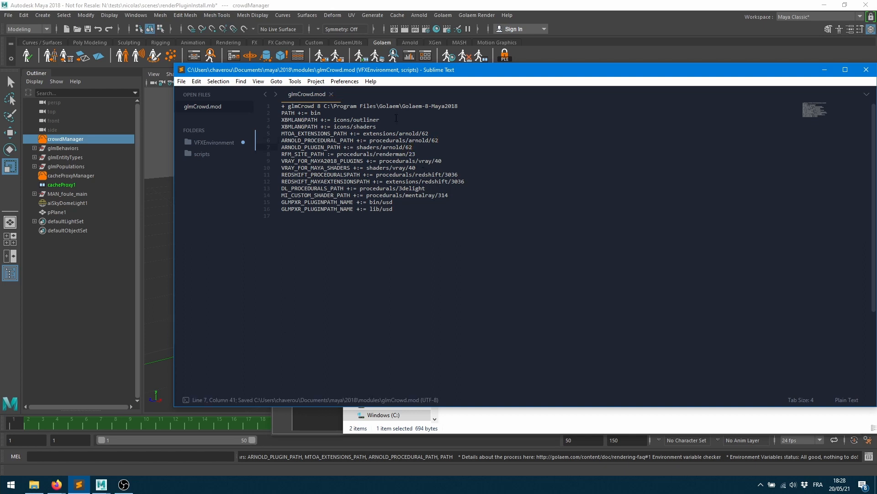
pyautogui.click(7, 489)
pyautogui.write('maya')
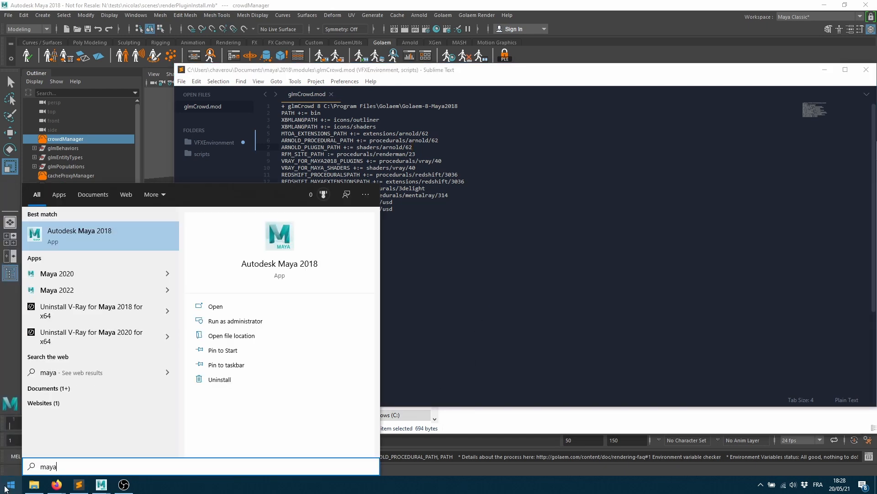
pyautogui.click(471, 230)
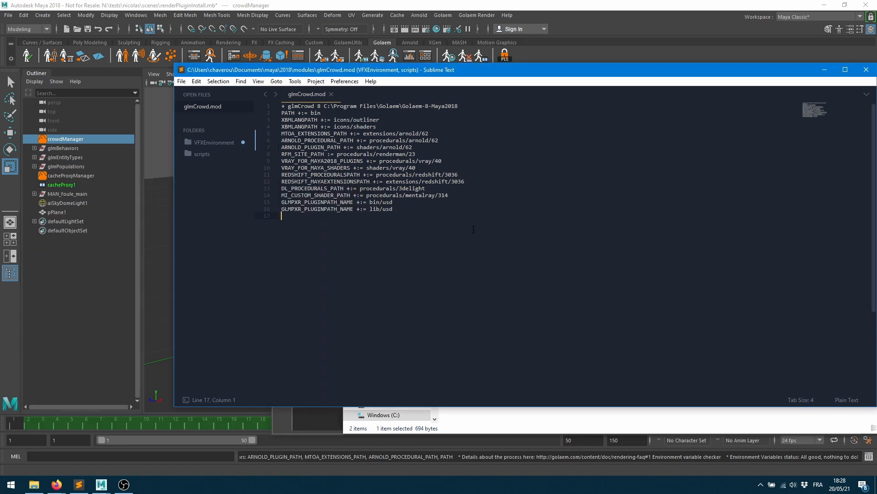
# Switch to the Maya session with the renderPluginInstall.mb scene and show the Golaem shelf.
pyautogui.click(101, 485)
pyautogui.click(336, 446)
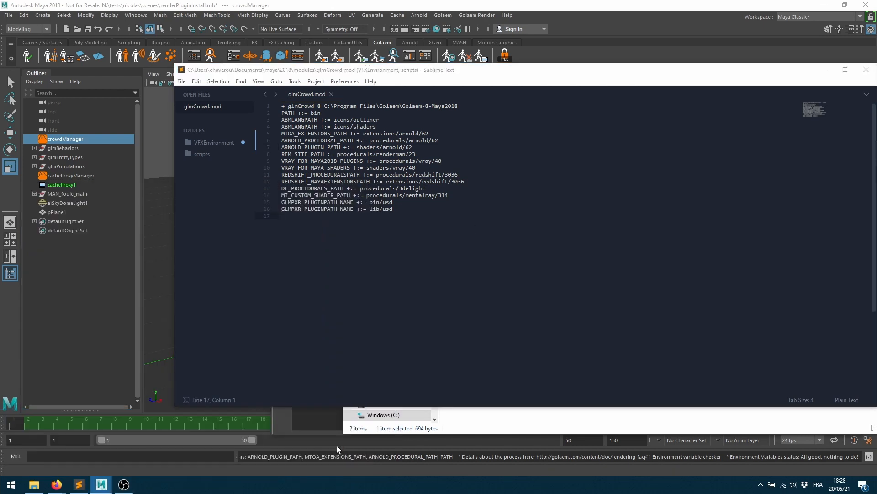
pyautogui.click(478, 43)
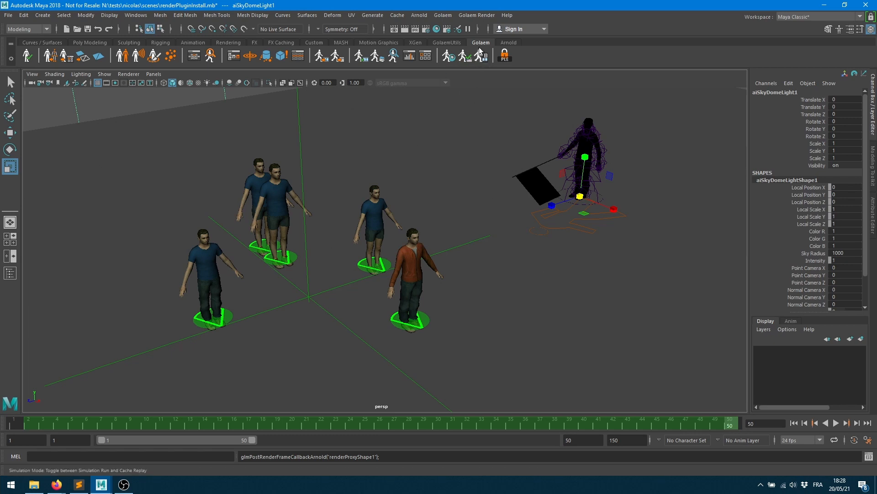
# Run the Golaem render settings check on the scene and review its full report in the Script Editor.
pyautogui.click(467, 57)
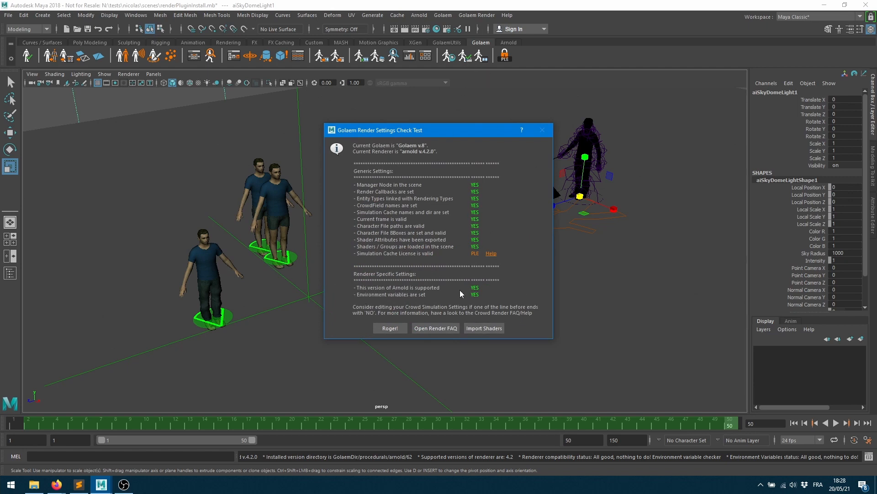
pyautogui.click(390, 328)
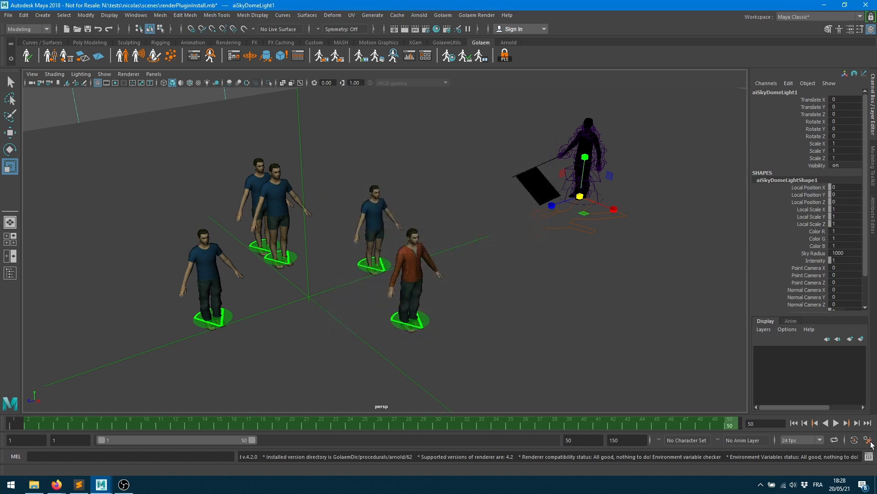
pyautogui.click(868, 456)
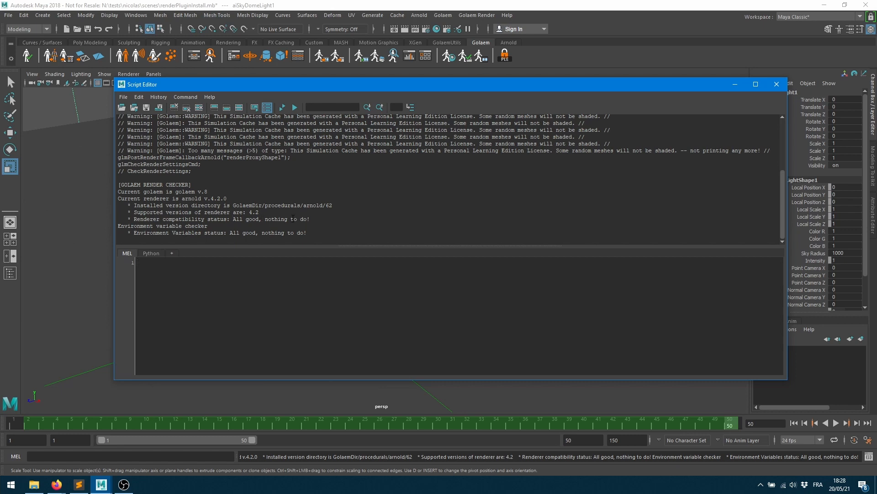
pyautogui.click(741, 86)
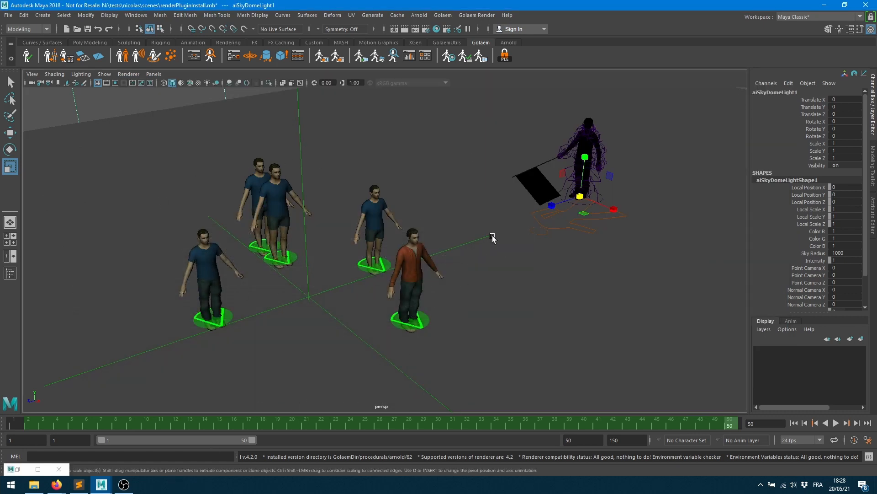
# Switch to the other Maya session and examine the renderer environment variables listed in its Script Editor's Golaem render checker report.
pyautogui.moveTo(105, 488)
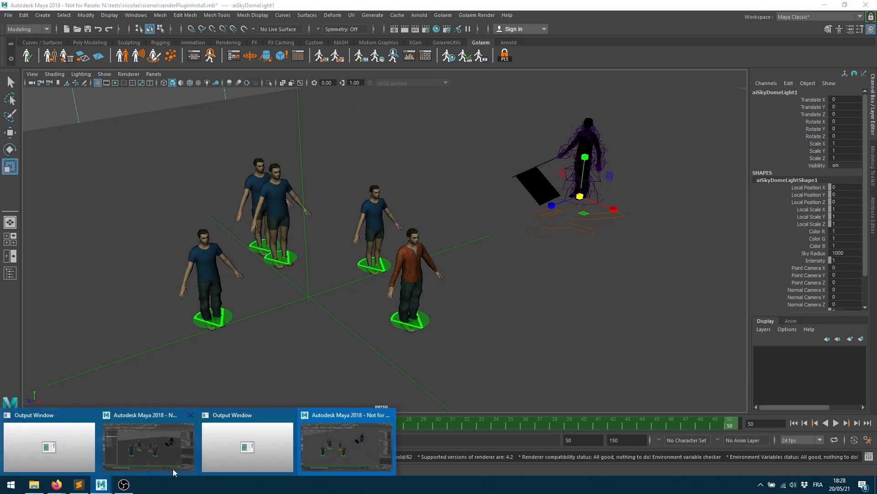
pyautogui.click(169, 461)
pyautogui.click(520, 278)
pyautogui.doubleClick(393, 268)
pyautogui.doubleClick(461, 268)
pyautogui.doubleClick(525, 268)
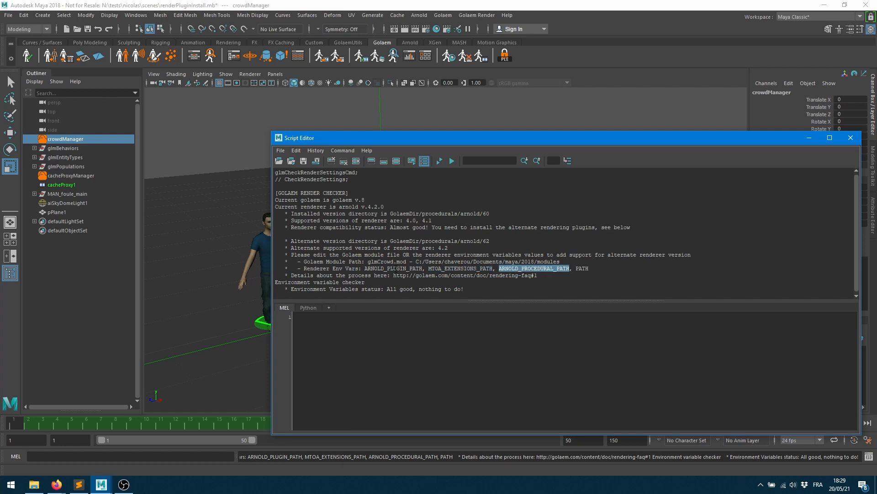
# Compare ARNOLD_PLUGIN_PATH, MTOA_EXTENSIONS_PATH and ARNOLD_PROCEDURAL_PATH from the report with the glmCrowd.mod entries in Sublime Text, and return to Maya.
pyautogui.doubleClick(394, 269)
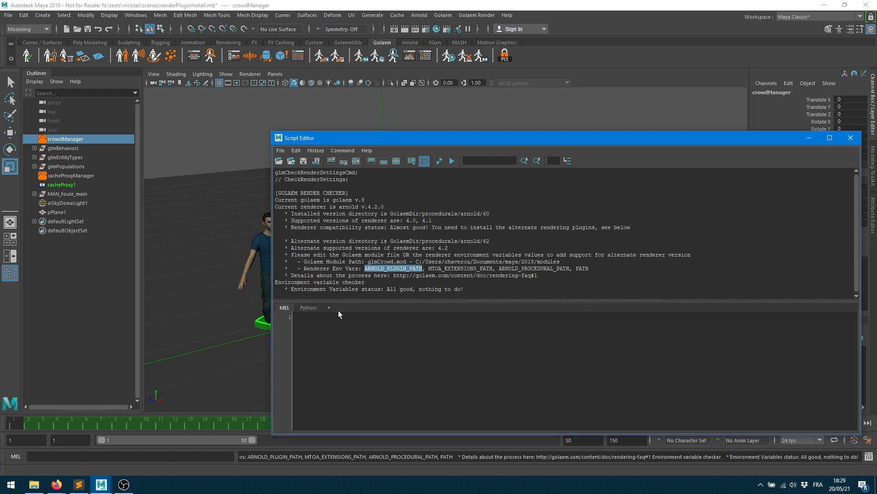
pyautogui.doubleClick(458, 269)
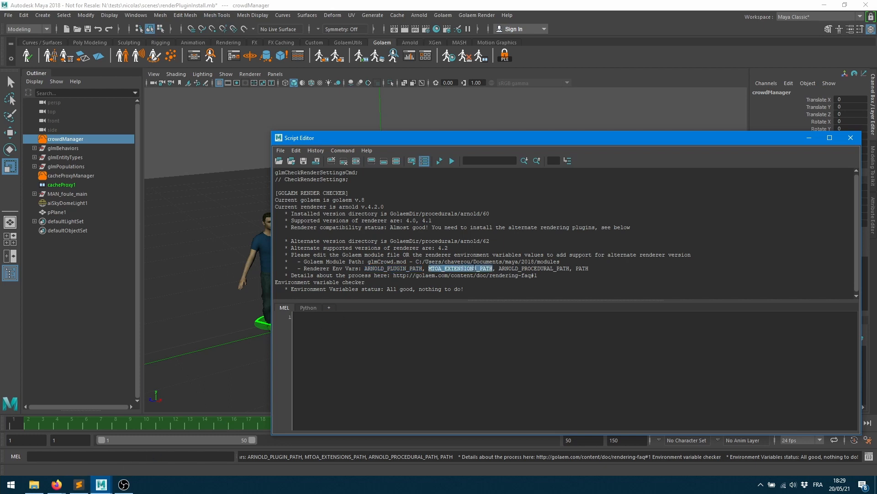
pyautogui.doubleClick(532, 268)
pyautogui.click(79, 484)
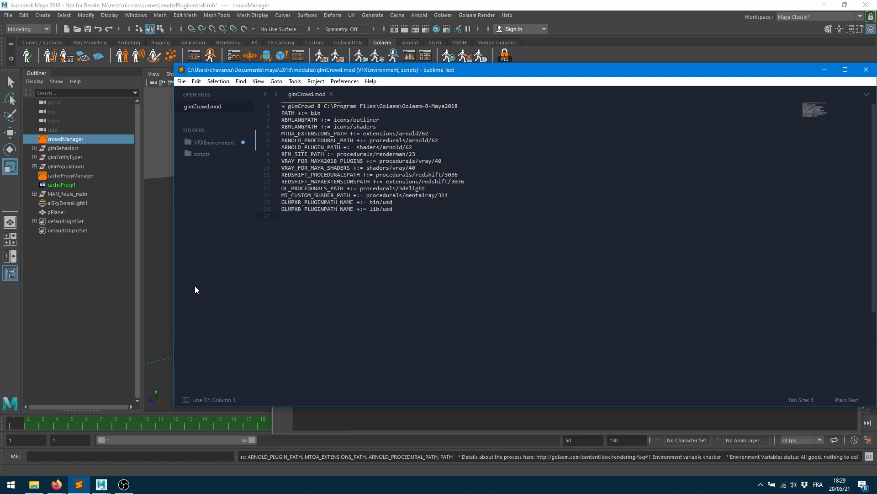
pyautogui.click(157, 266)
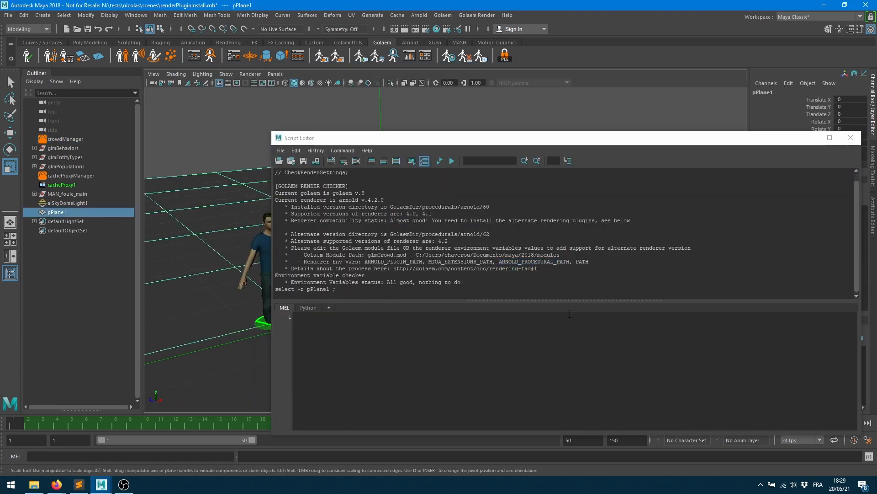